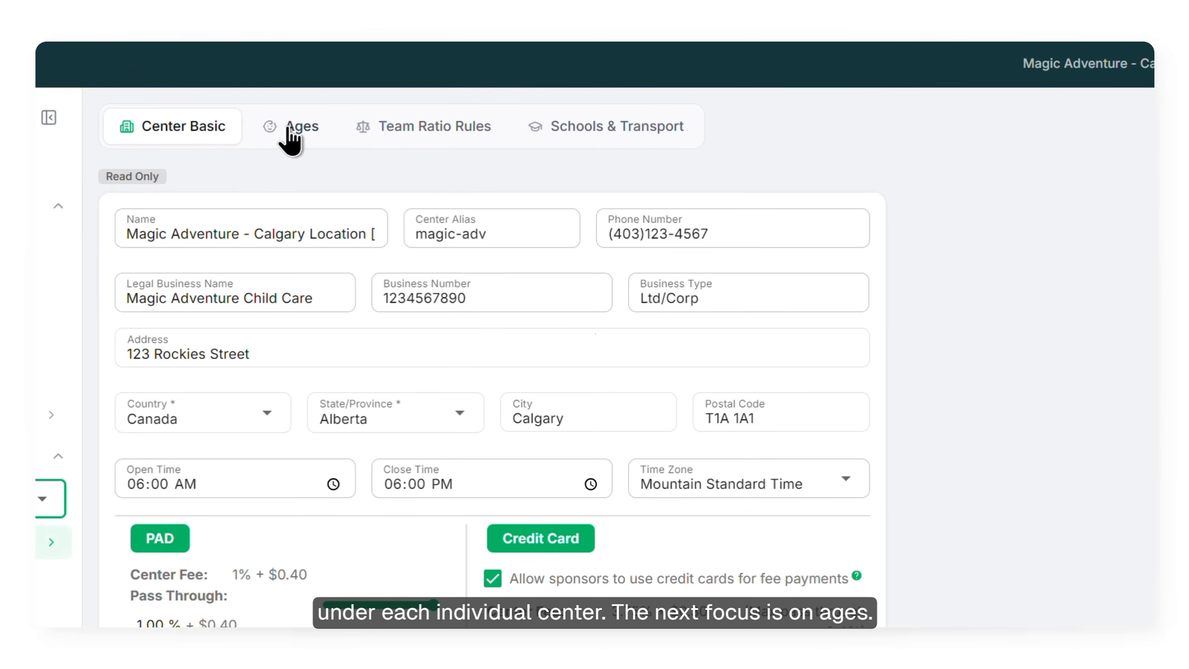
Open the center's Ages settings and examine the options for adding a category and for managing the selected Infant (12-18m) category
click(288, 129)
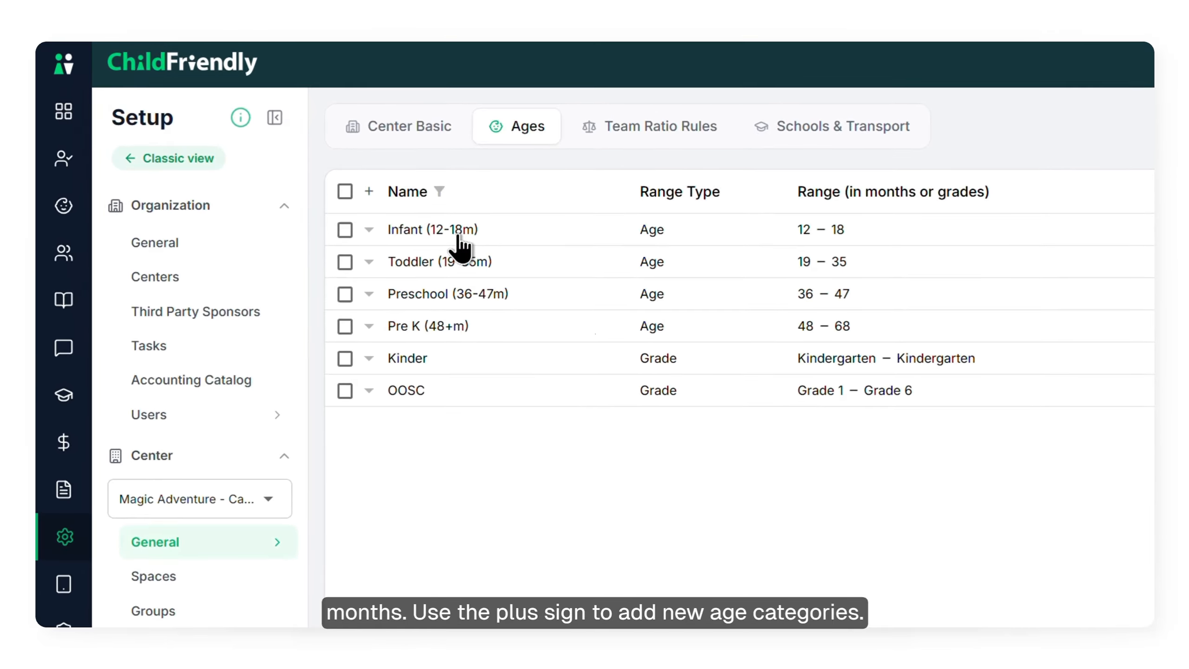
click(369, 229)
click(368, 230)
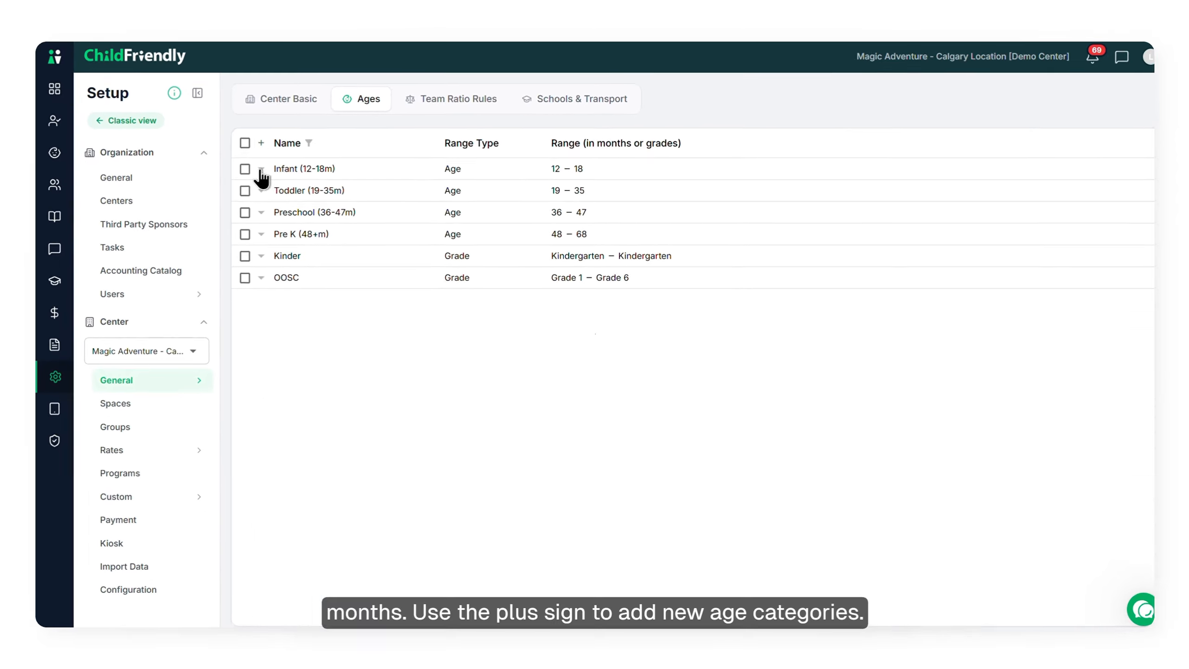
click(245, 170)
click(254, 141)
click(242, 167)
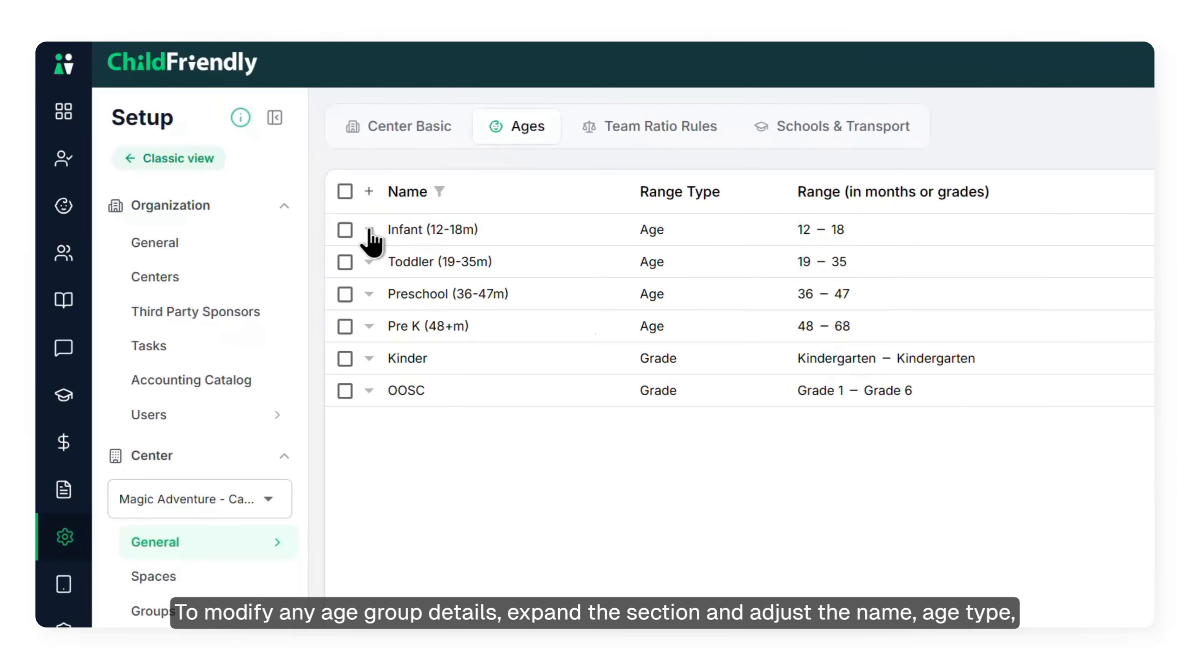
Expand the Infant (12-18m) age category, review its Range Type choices and help text, and collapse it again
click(369, 229)
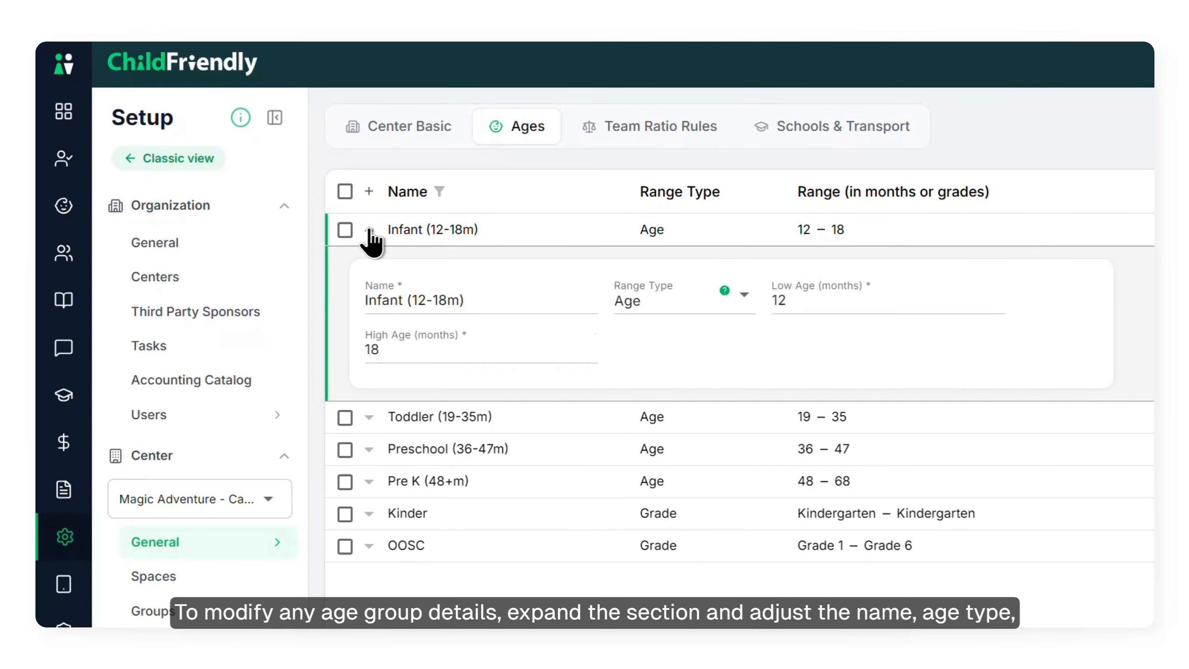
click(667, 312)
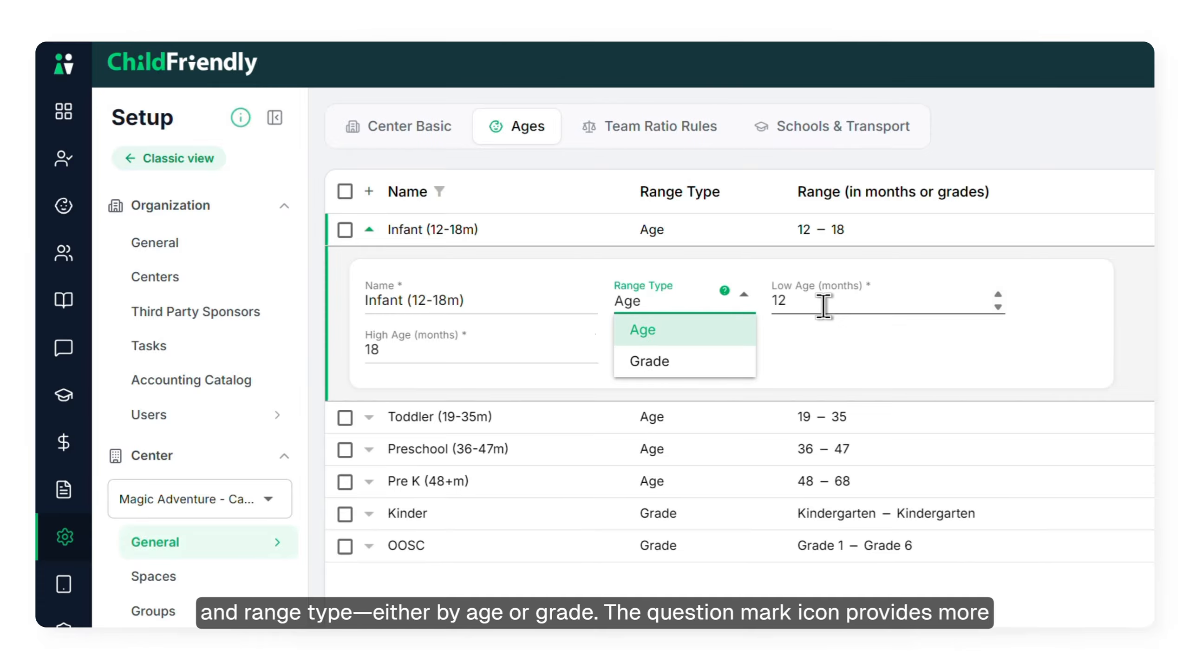
click(838, 343)
mouse_move(724, 291)
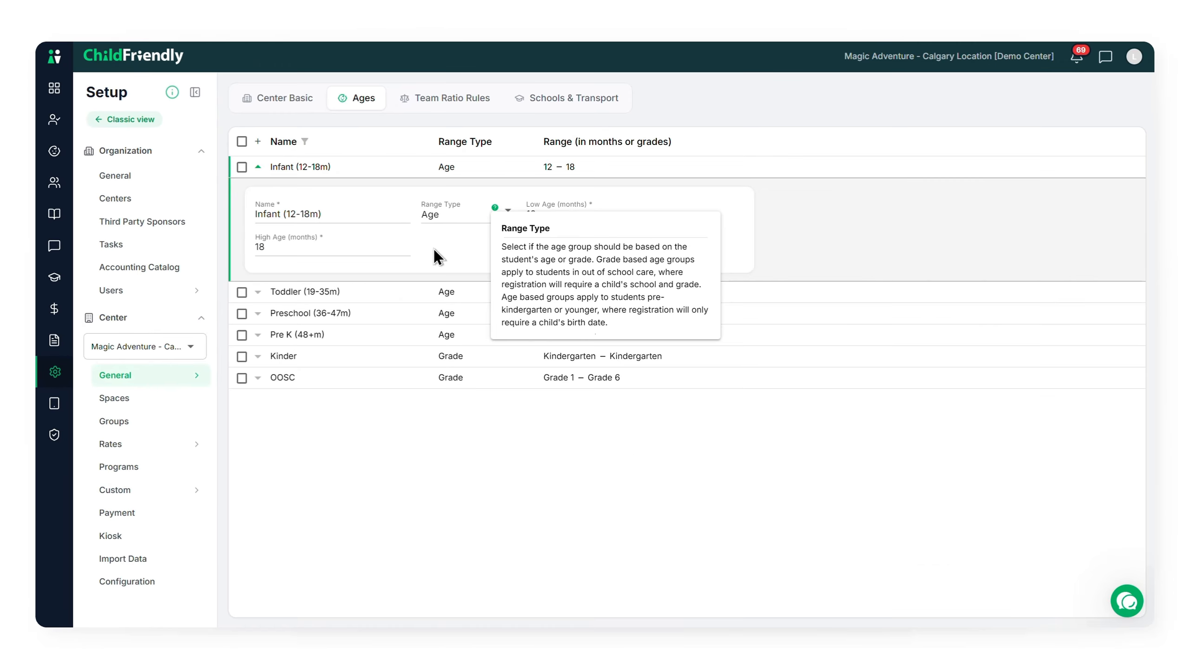
click(258, 168)
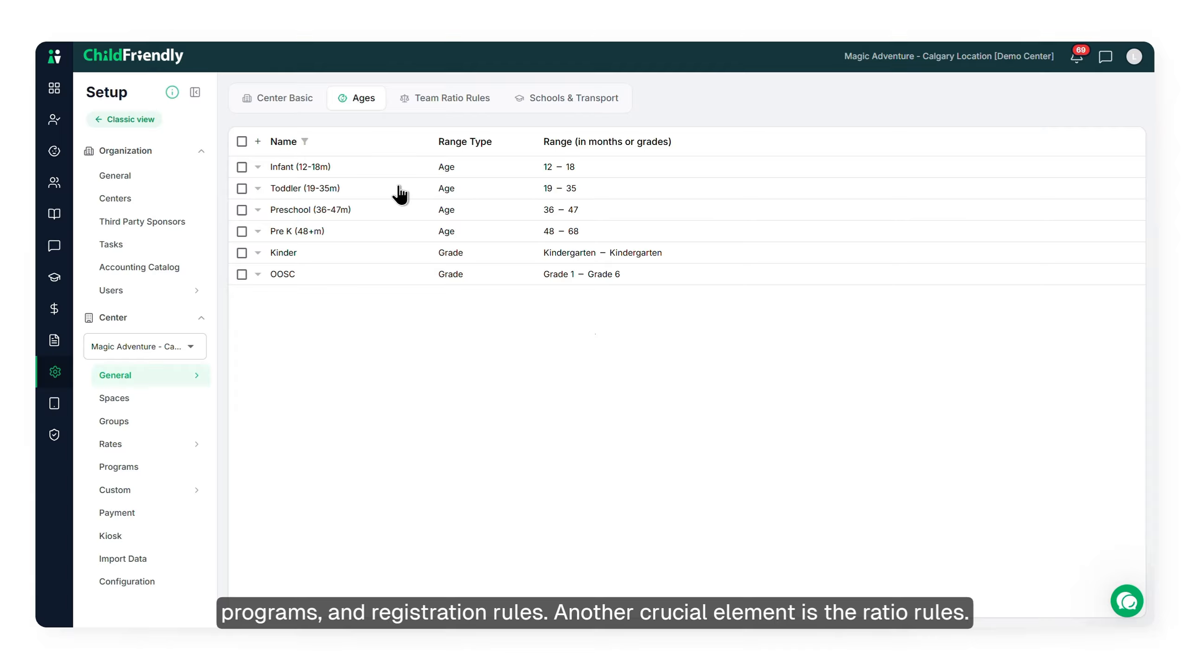
Open the Team Ratio Rules and examine the new-rule form and the actions for the selected Infant and Todd rules
click(462, 103)
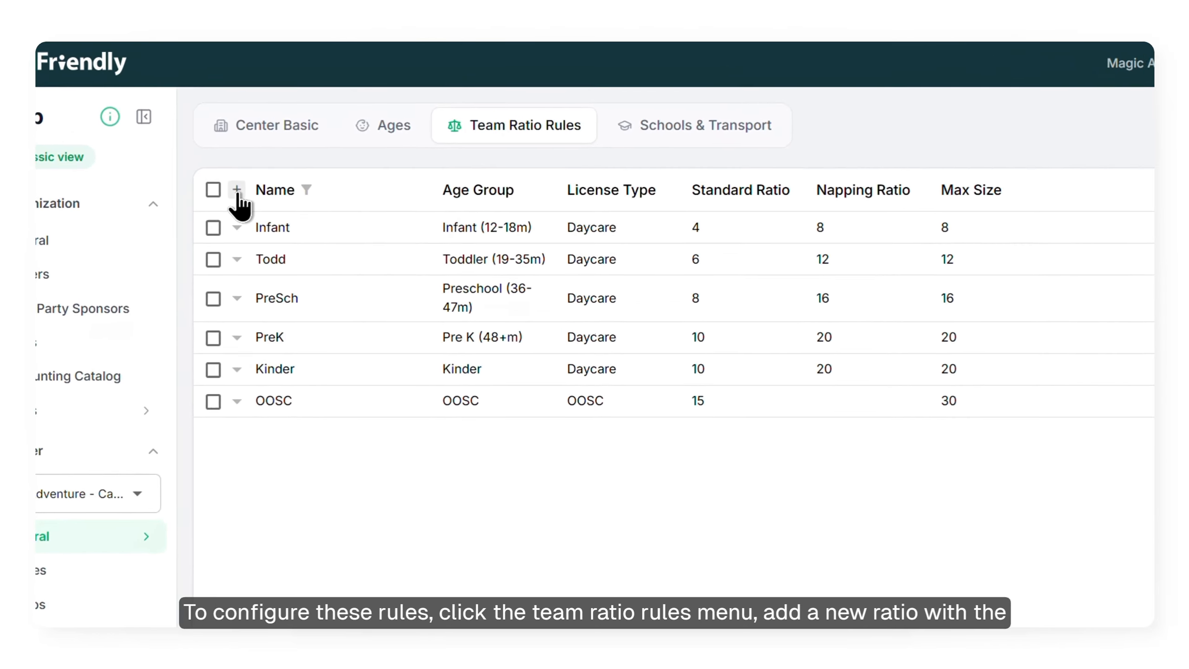
click(236, 192)
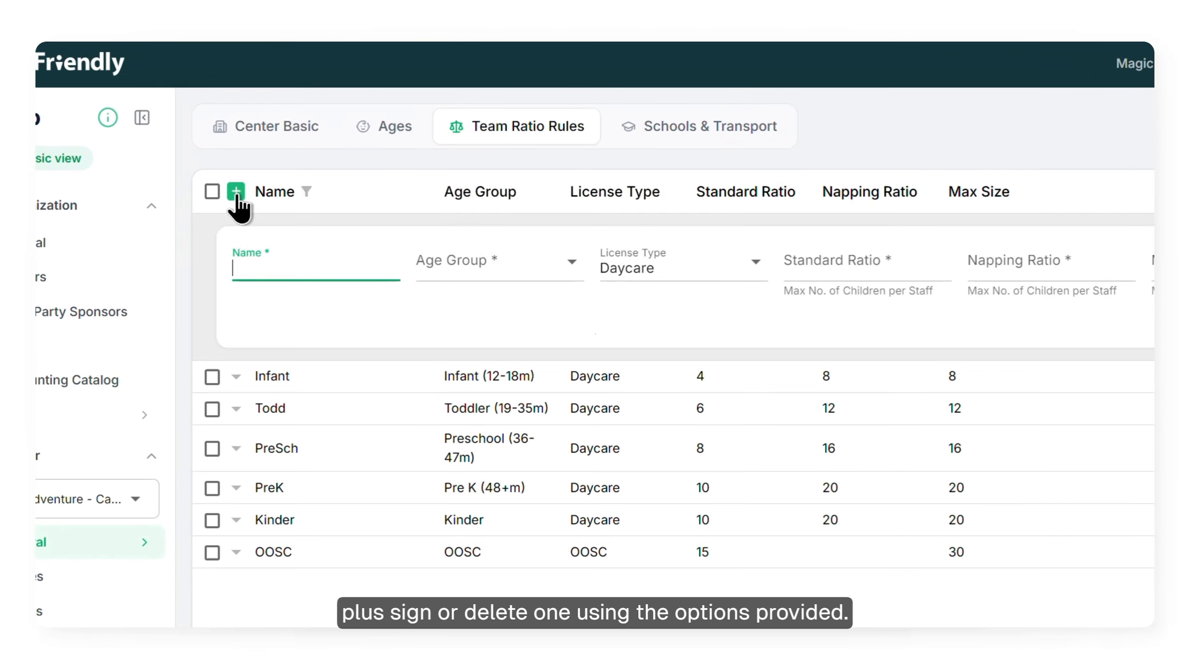
click(237, 192)
click(214, 231)
click(213, 262)
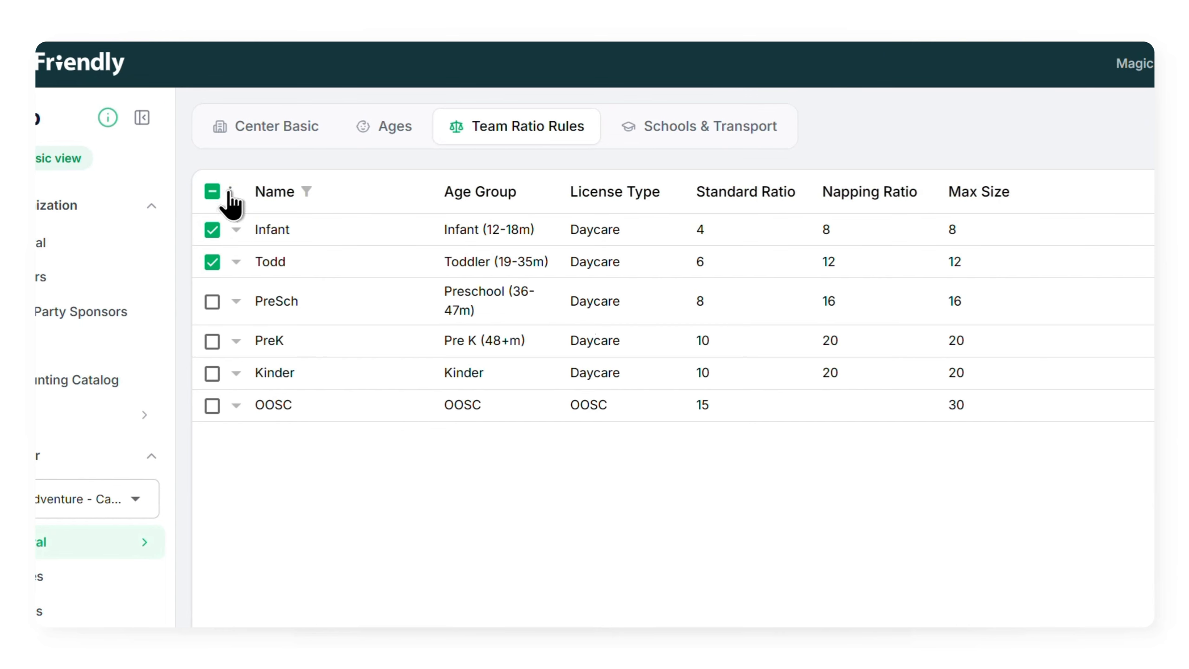
click(236, 192)
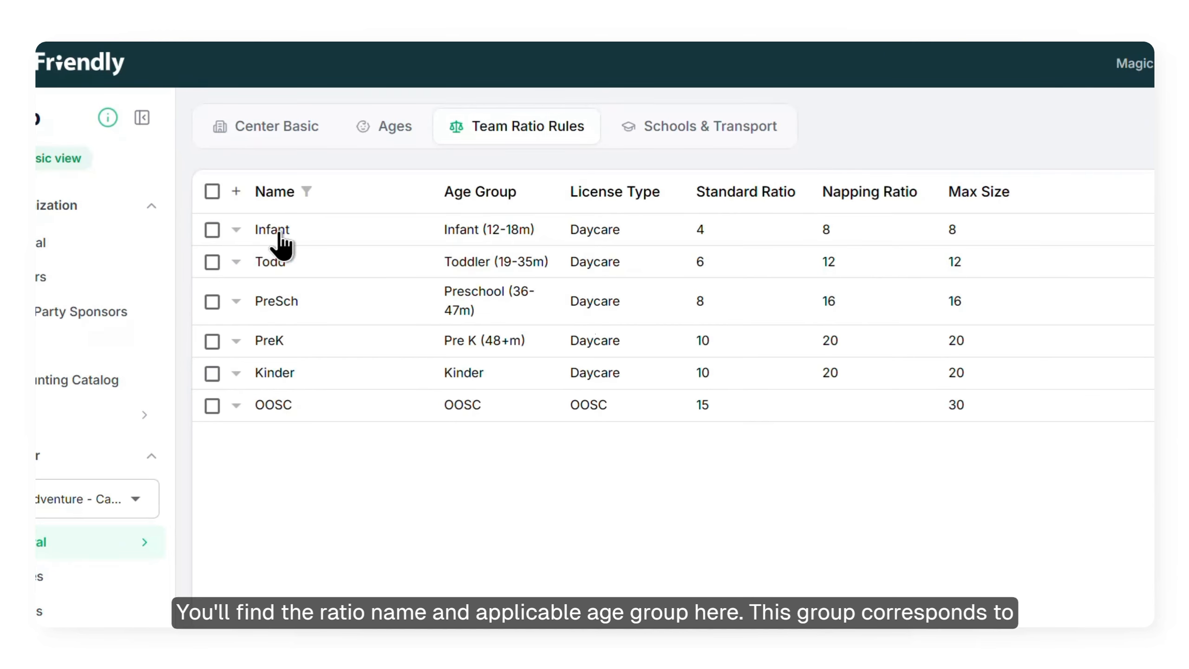
Expand the Infant ratio rule and review its available age groups and license types without changing them
click(533, 234)
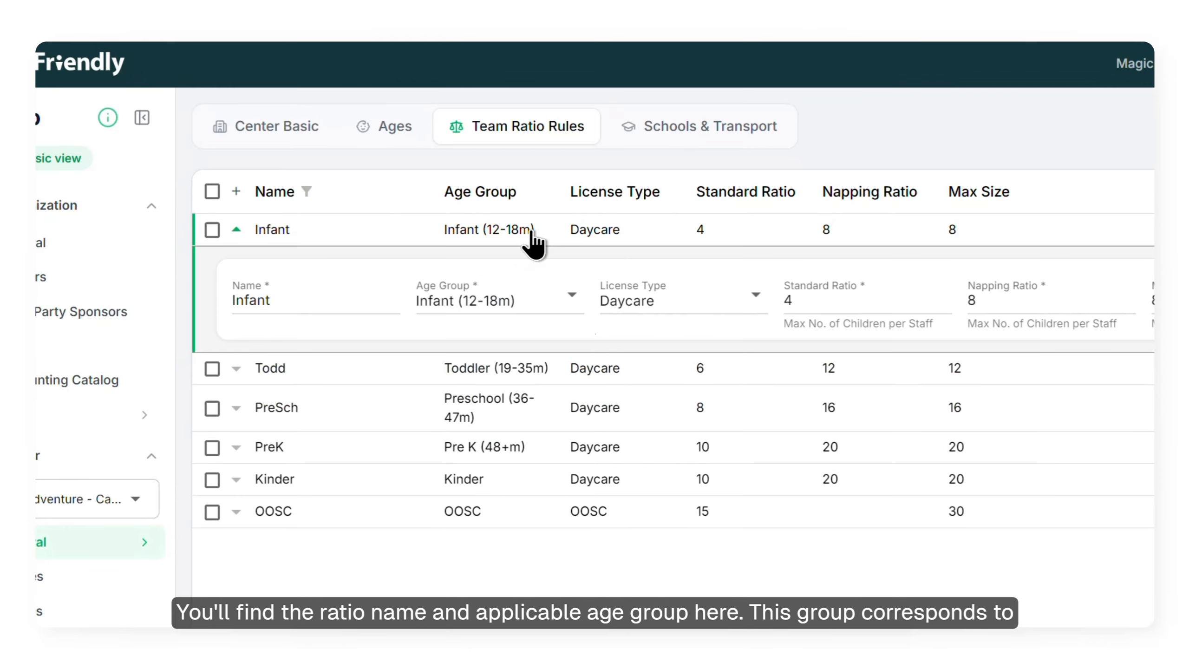
click(569, 305)
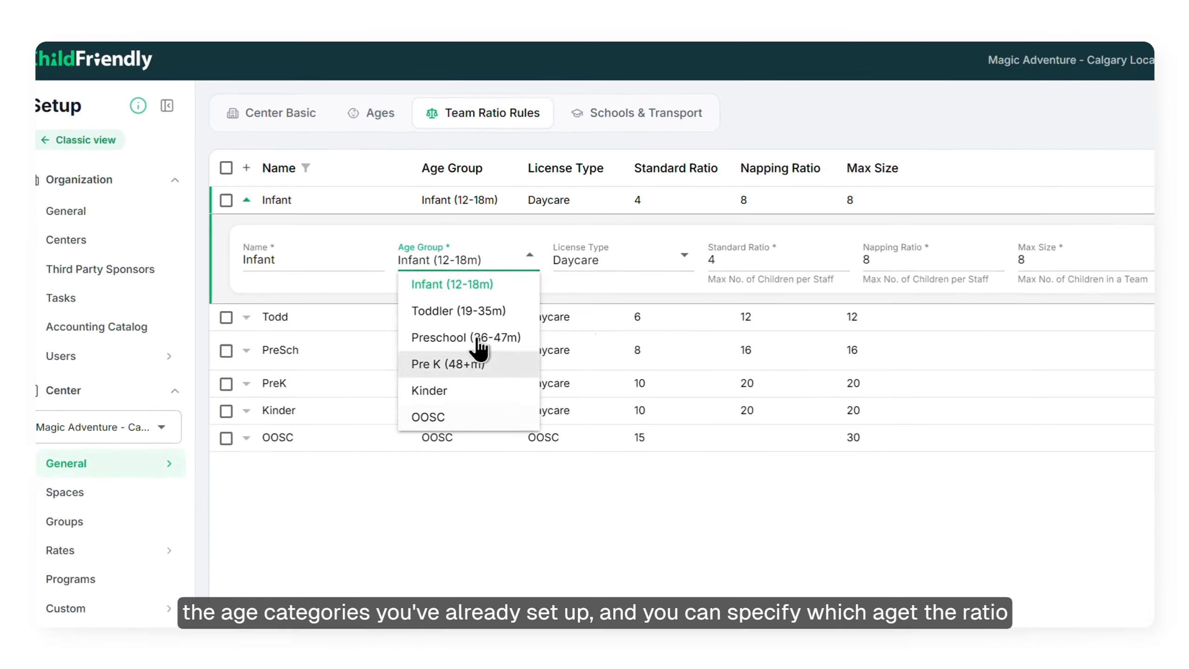
click(468, 286)
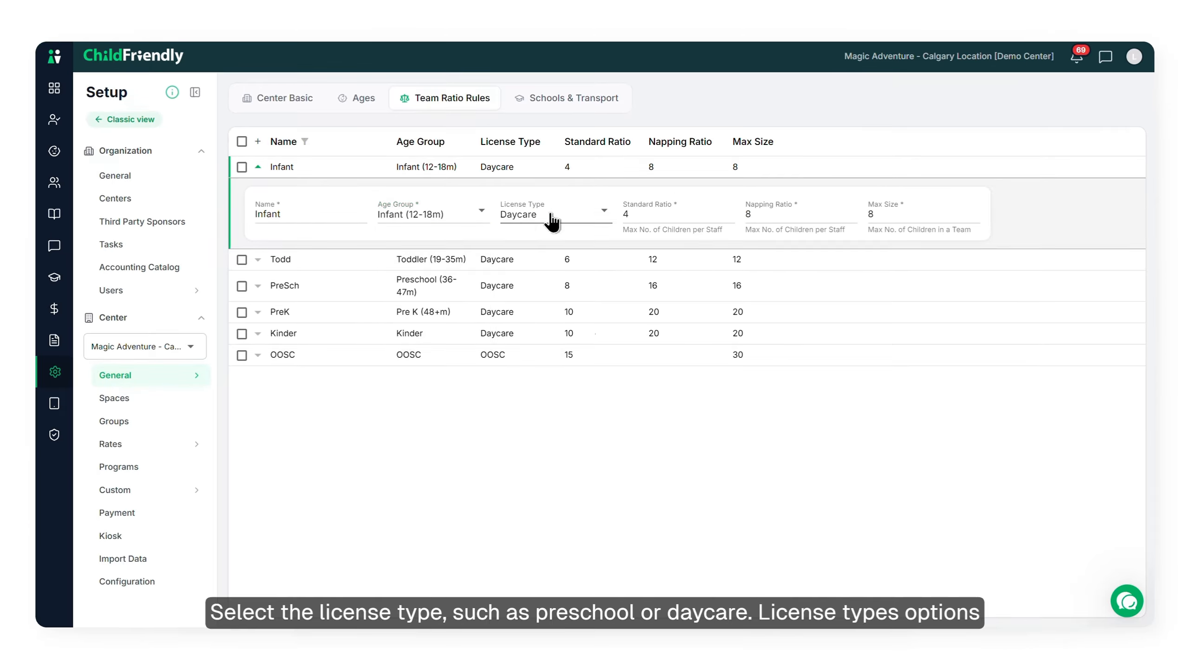
click(529, 224)
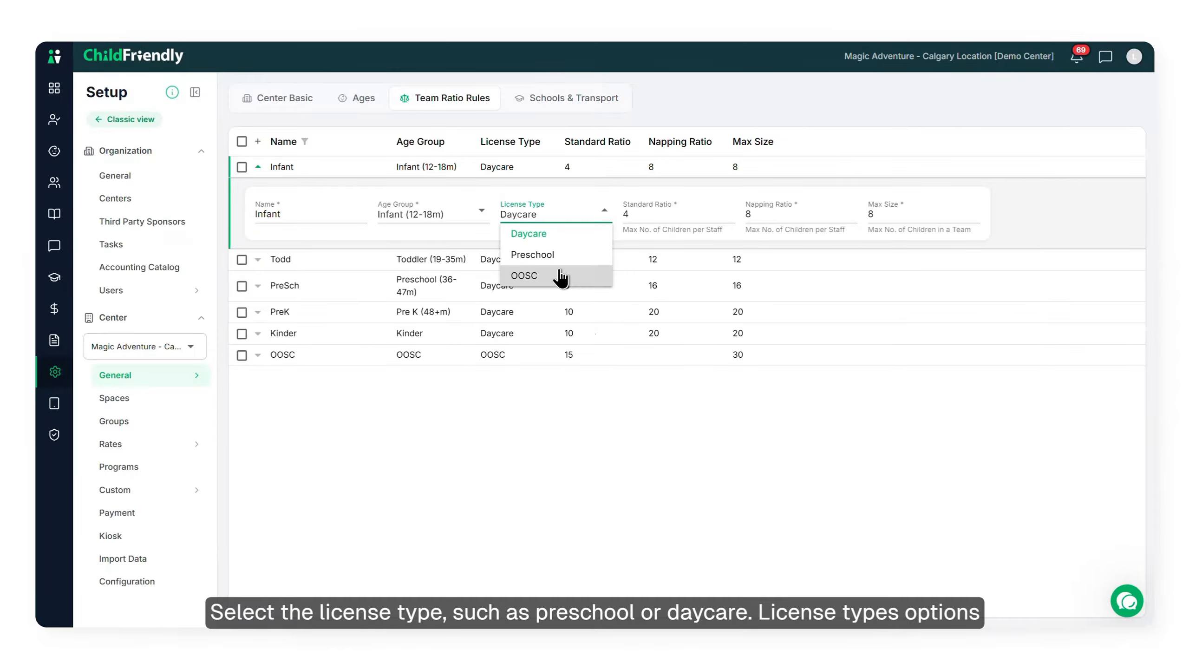
click(517, 427)
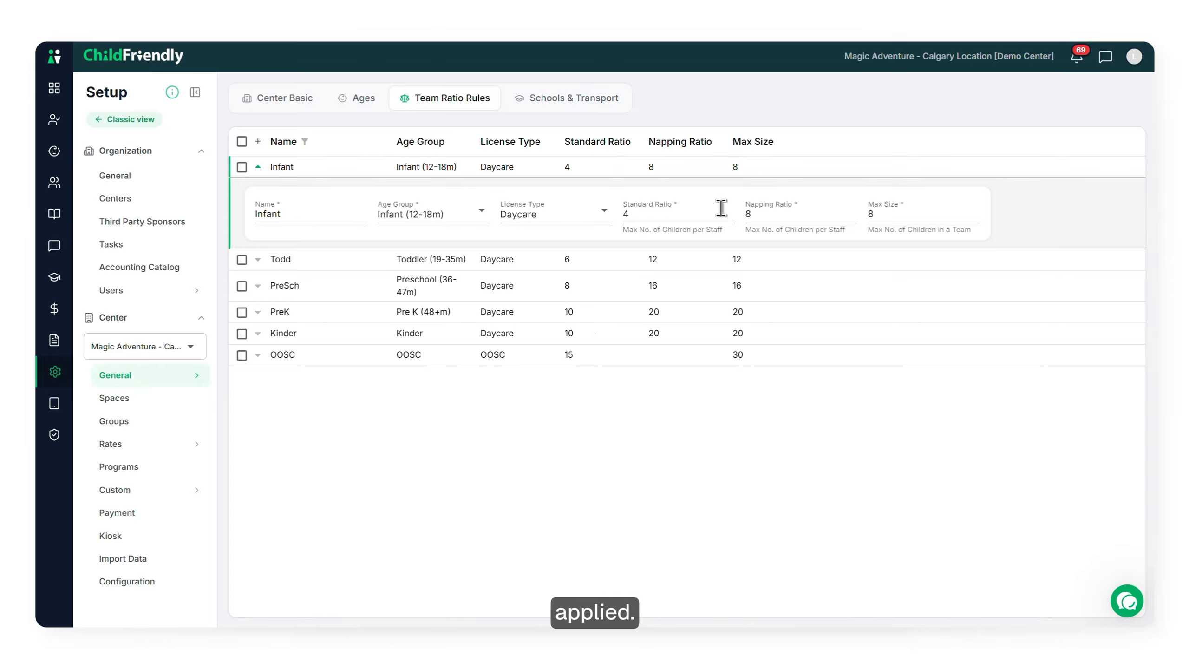
Review the Standard Ratio, Napping Ratio and Max Size fields of the Infant ratio rule
click(689, 213)
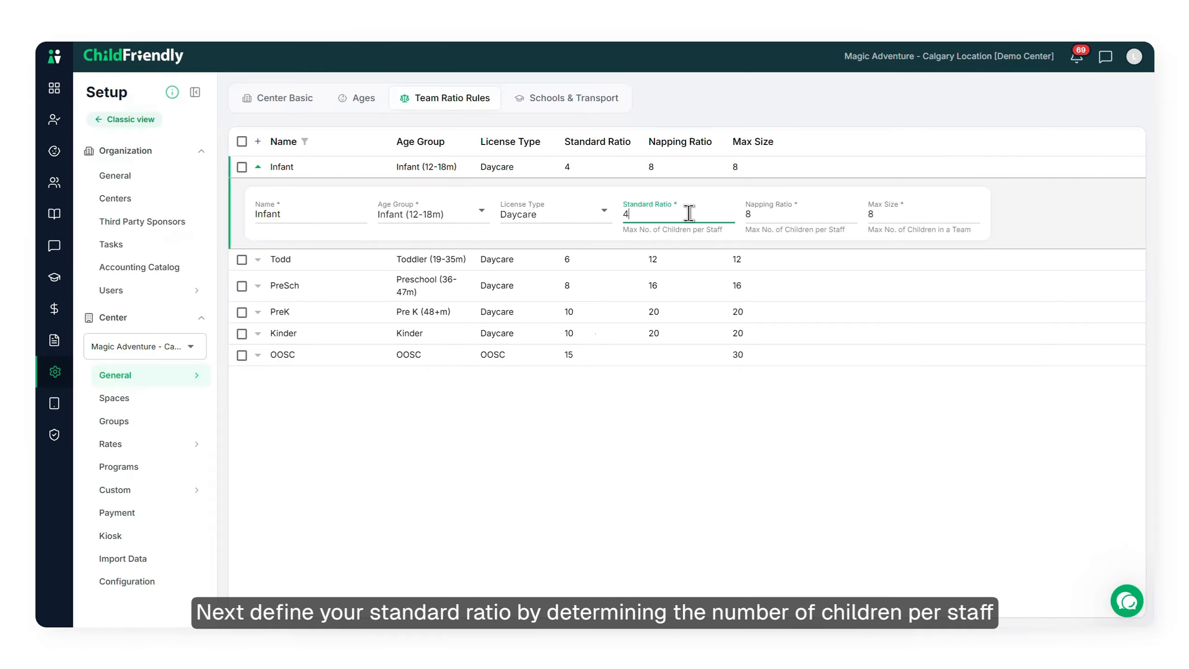
click(784, 212)
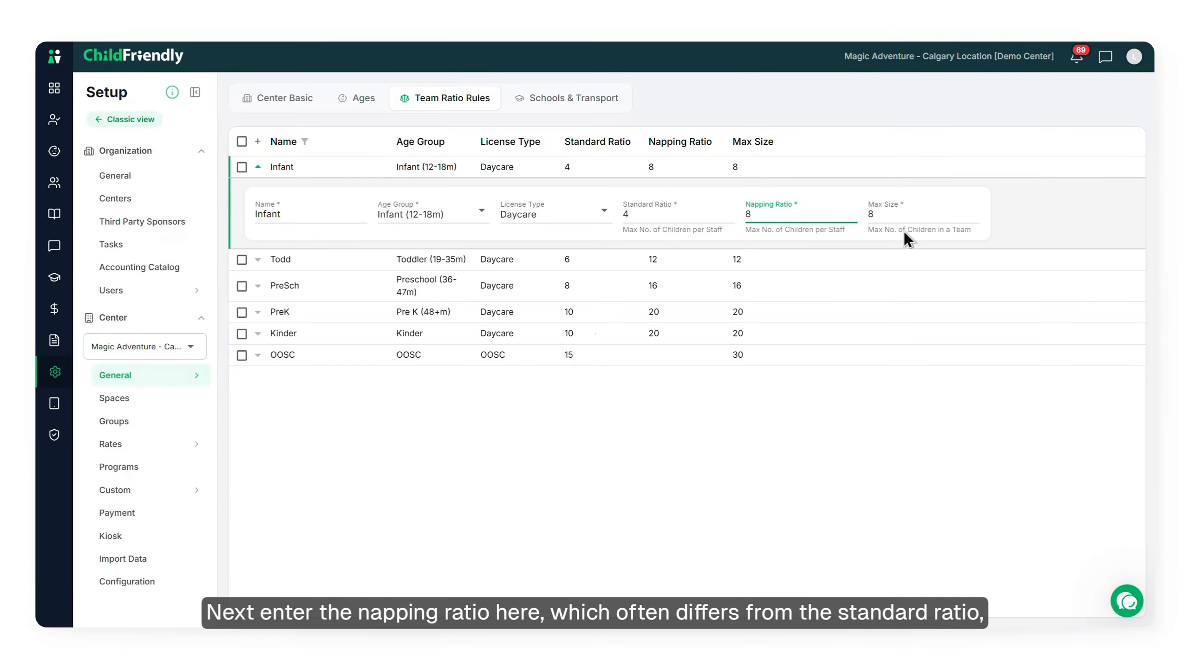
click(942, 205)
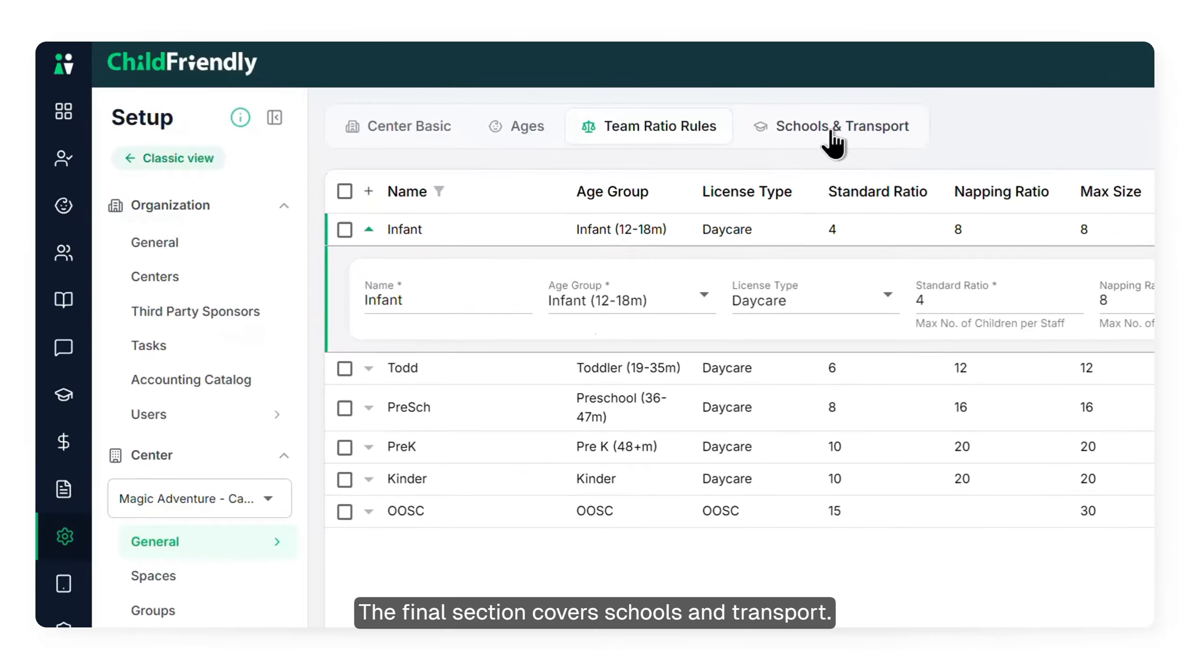
Open Schools & Transport, select both Blossom Elementary School entries to examine their bulk actions and copy option, and clear the selection
click(834, 141)
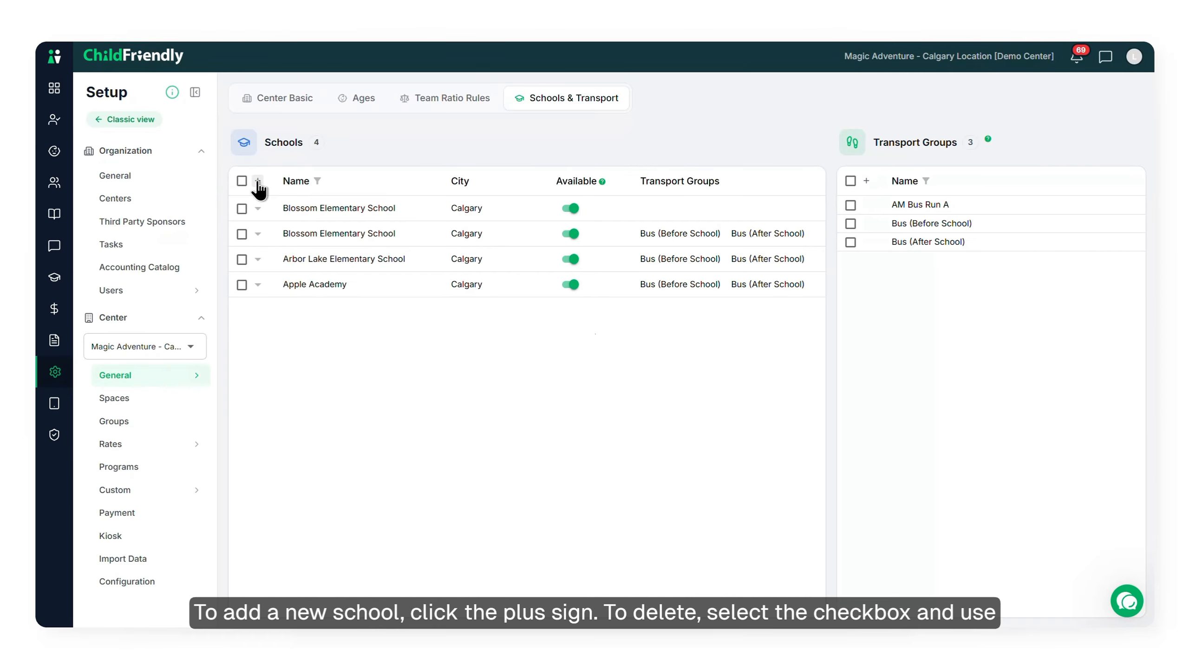
click(241, 208)
click(241, 233)
click(253, 181)
click(266, 265)
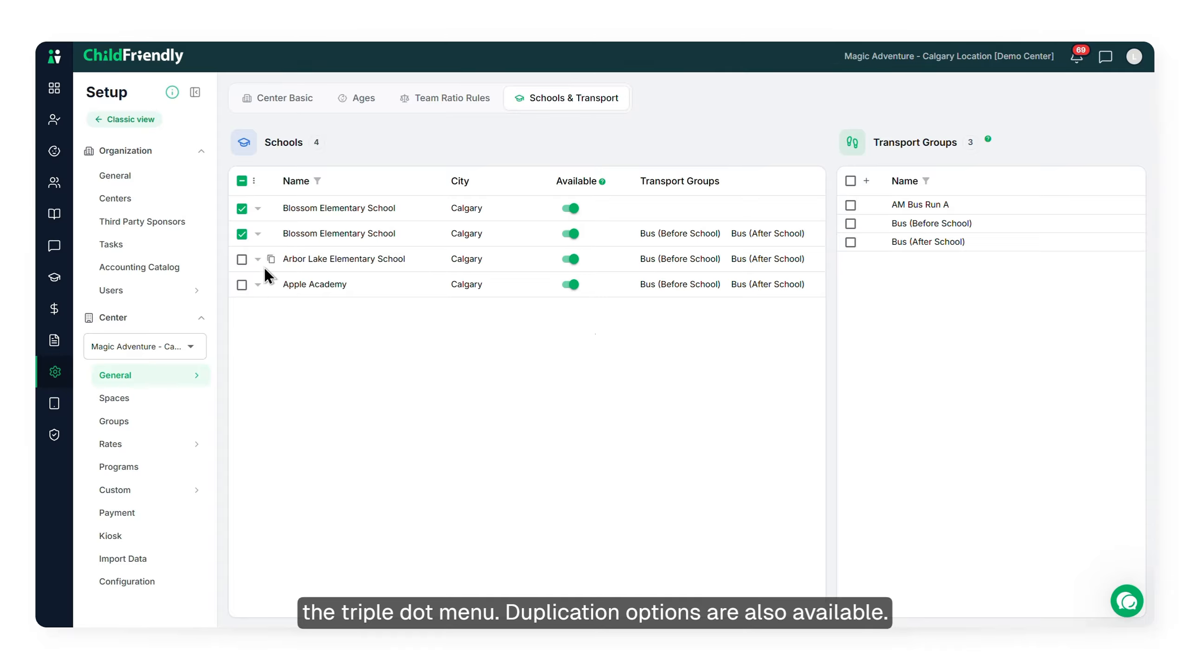
mouse_move(271, 212)
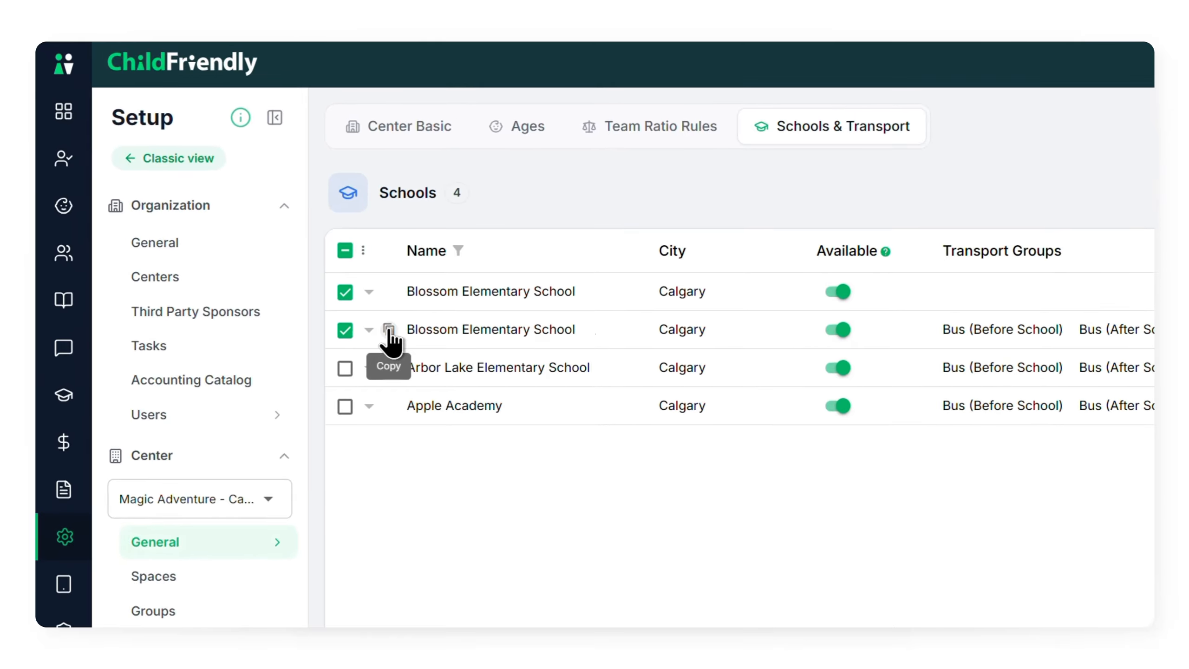
click(346, 331)
click(344, 295)
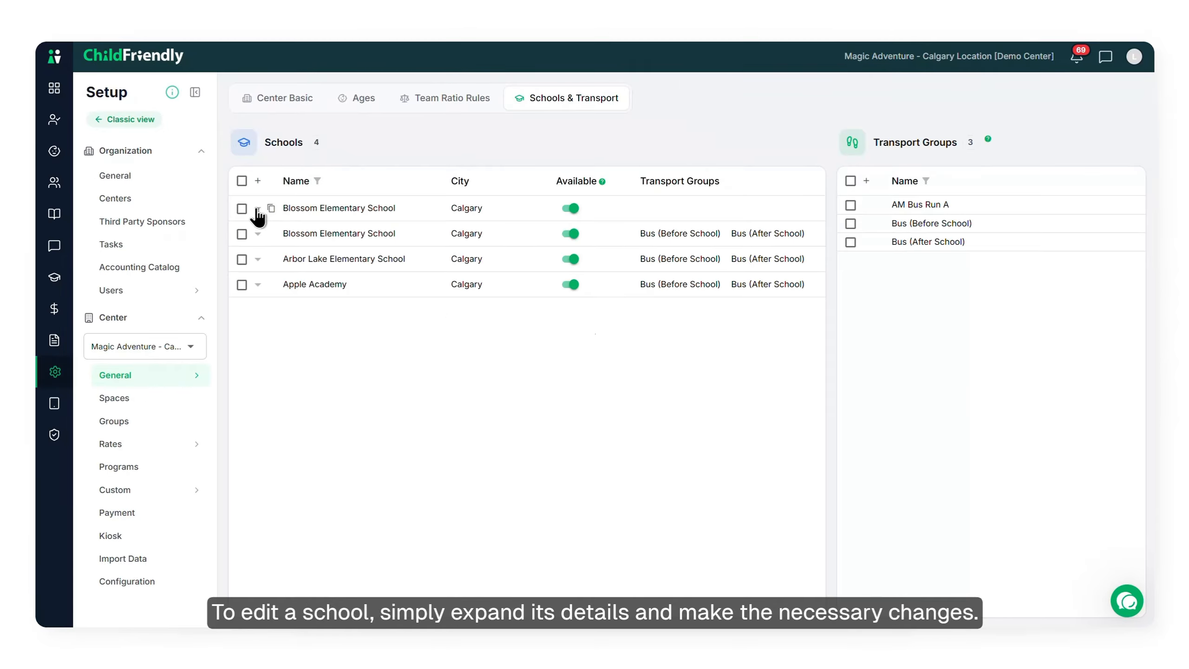
Review the details of the first Blossom Elementary School entry and the help for school availability and transport groups
click(257, 209)
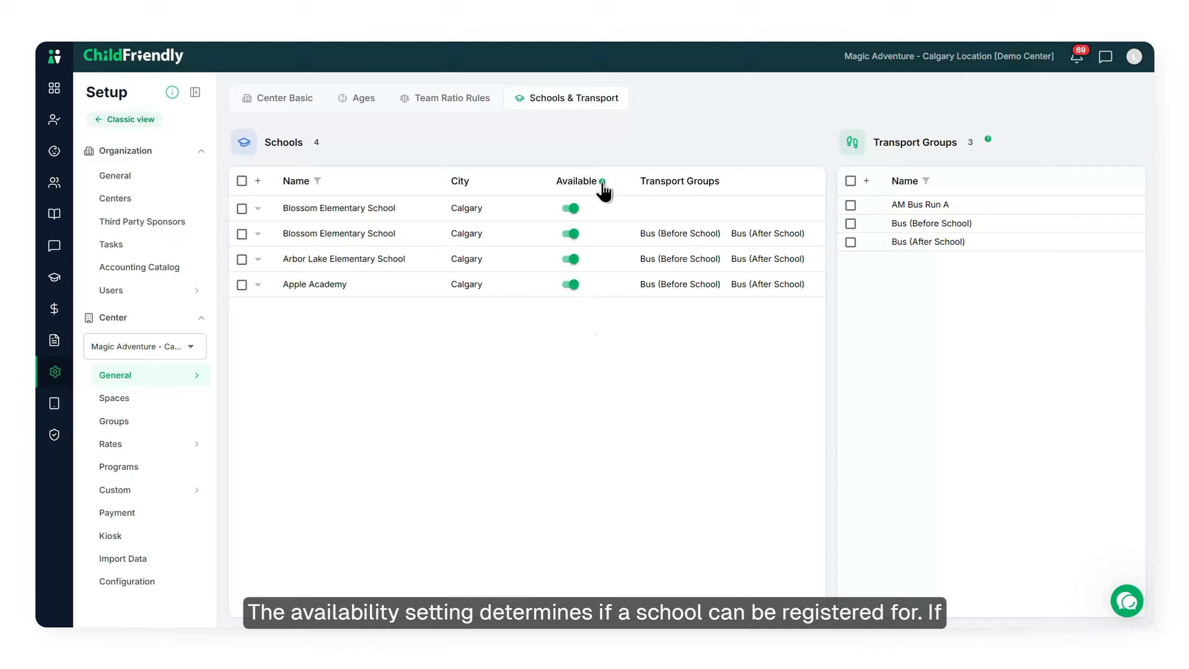
mouse_move(602, 184)
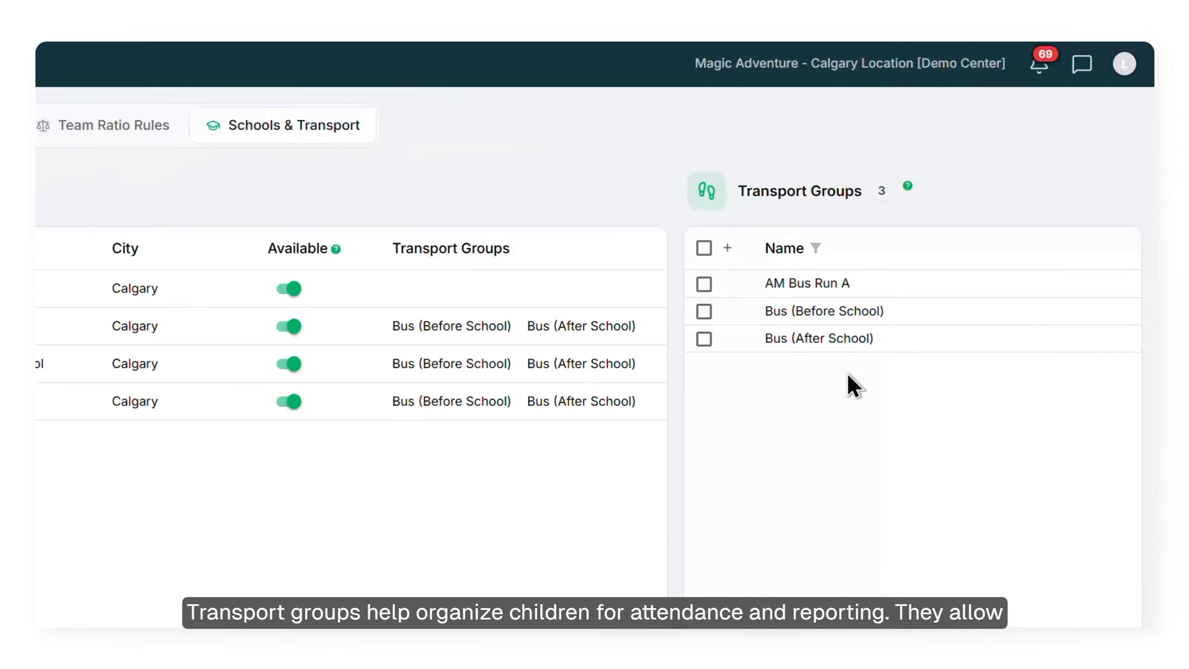
mouse_move(907, 187)
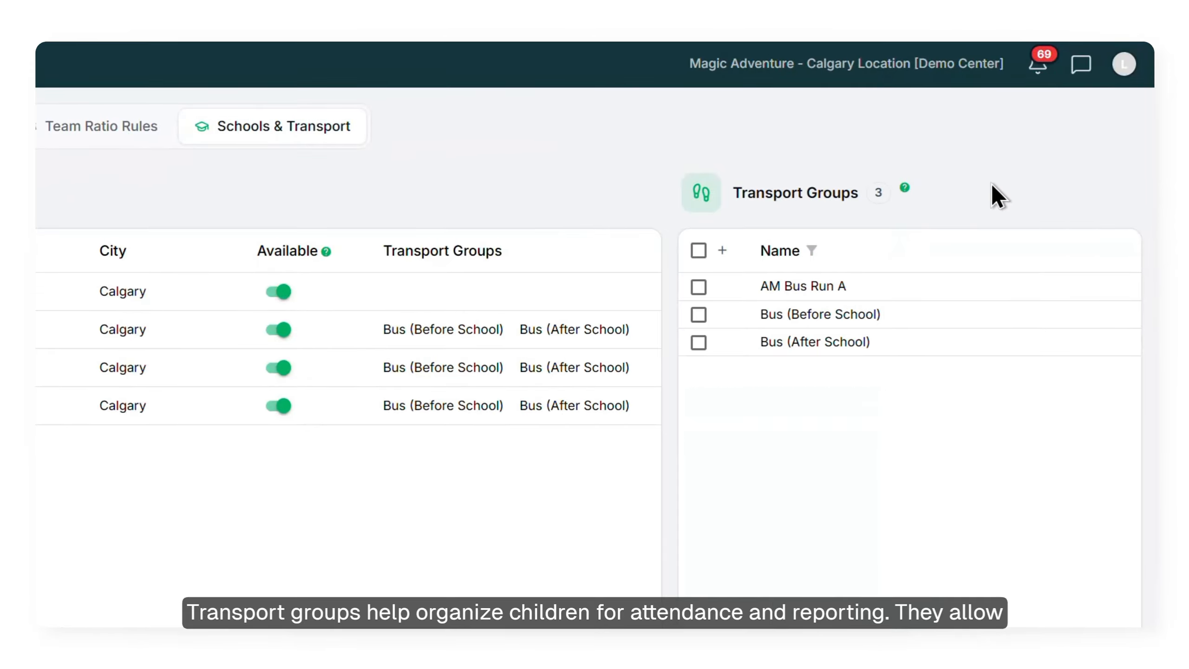